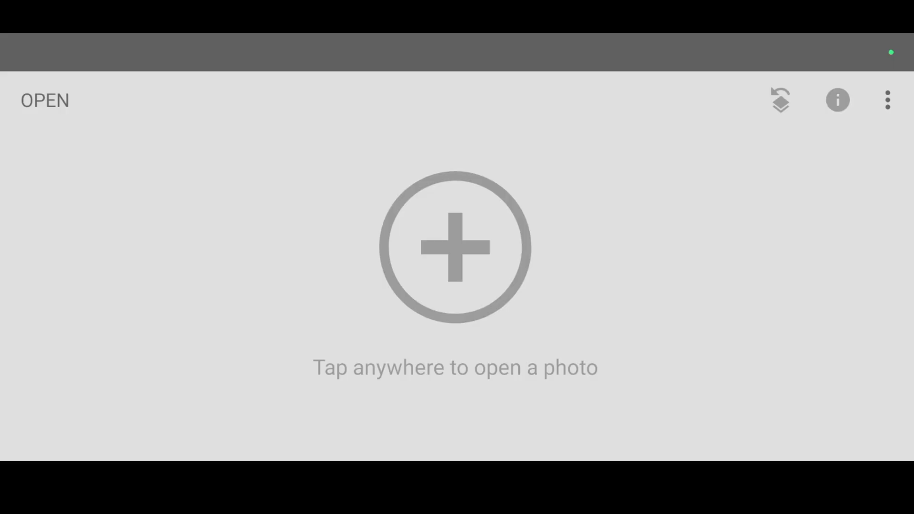
# Step: Open the rain-wet phone-in-hand photo from Recent photos
pyautogui.click(83, 98)
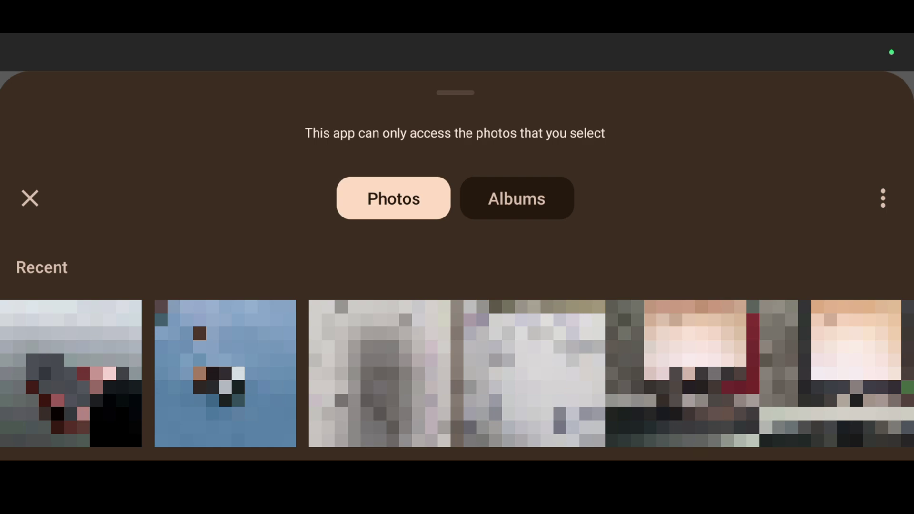
pyautogui.click(706, 347)
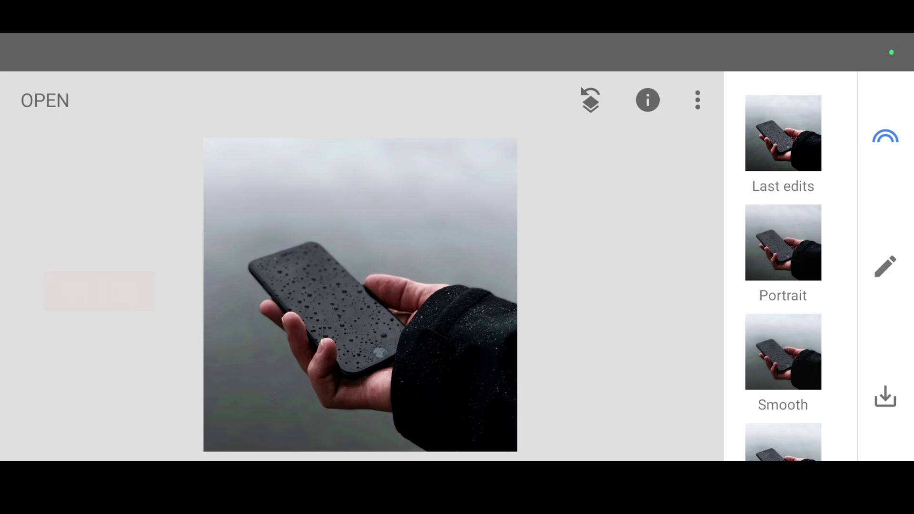
# Step: Open Double Exposure on the phone photo and bring up the picker for an overlay image
pyautogui.click(878, 240)
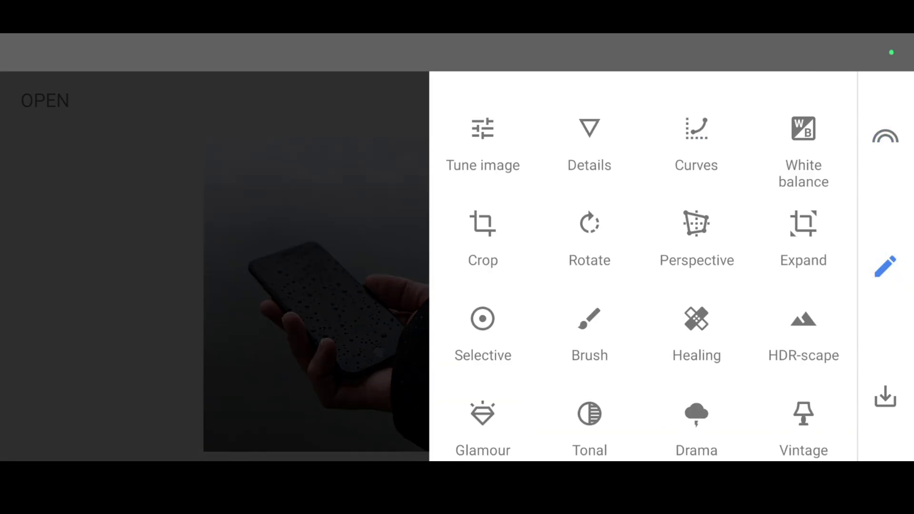
pyautogui.moveTo(638, 404); pyautogui.dragTo(646, 169)
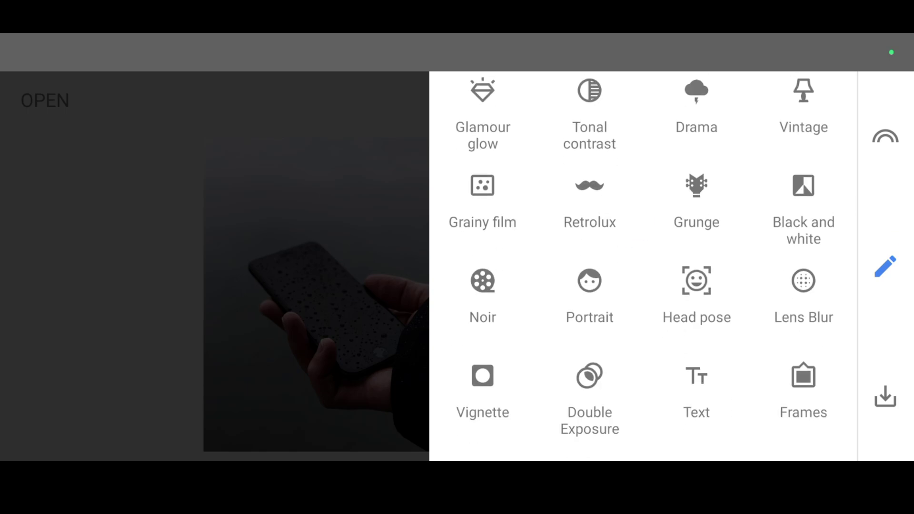
pyautogui.click(589, 395)
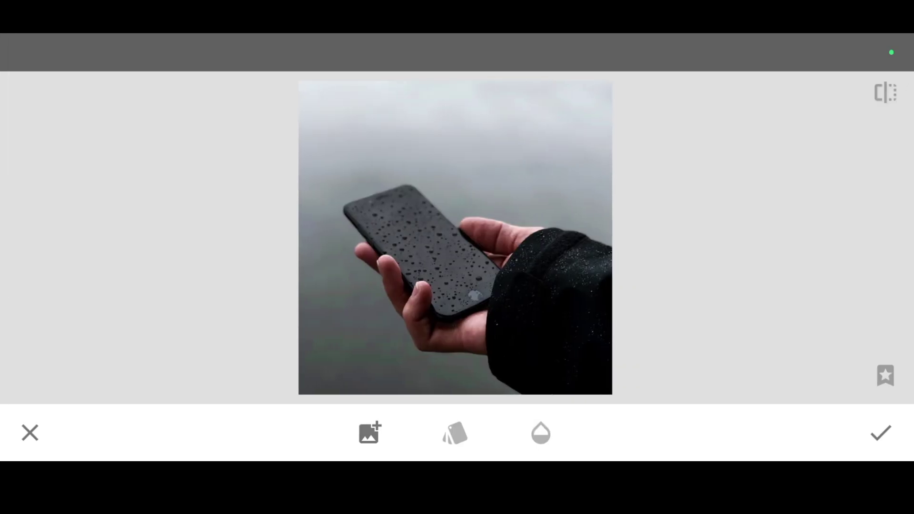
pyautogui.click(393, 423)
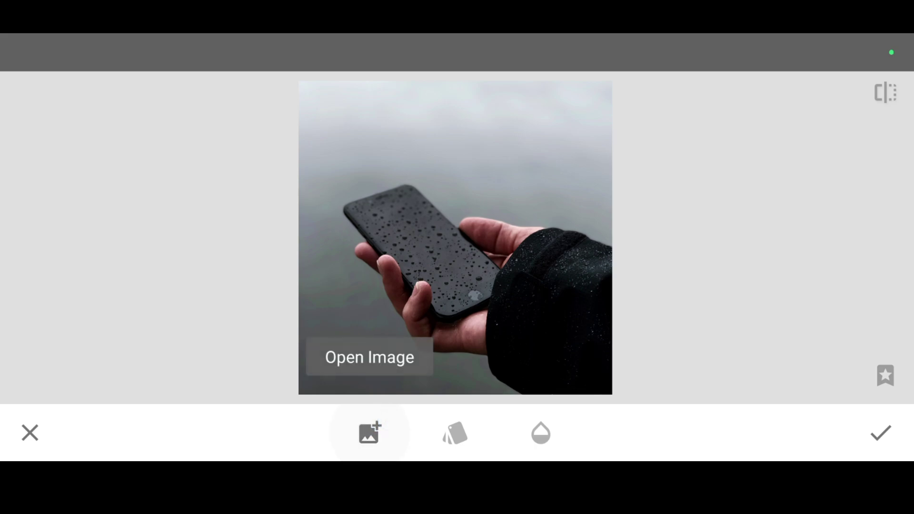
pyautogui.click(374, 428)
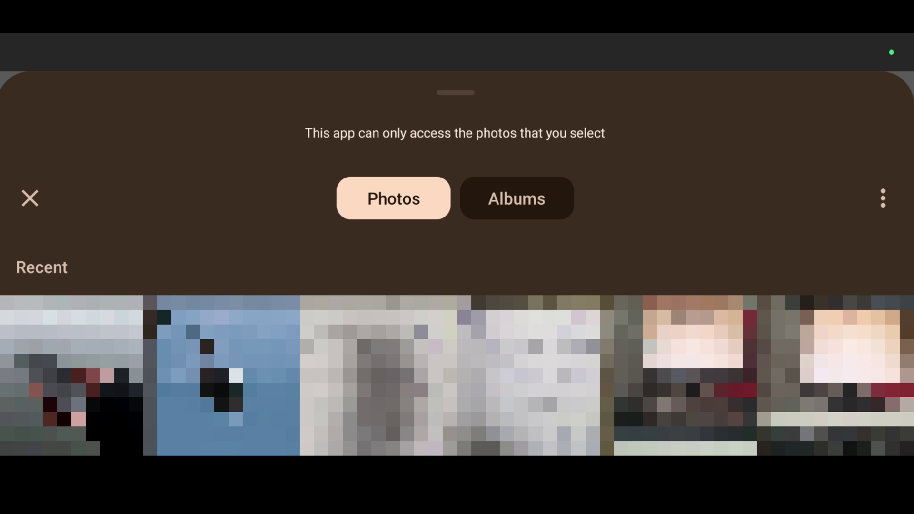
# Step: Add the goose photo, shrink it toward the top-left and set opacity to maximum
pyautogui.click(229, 376)
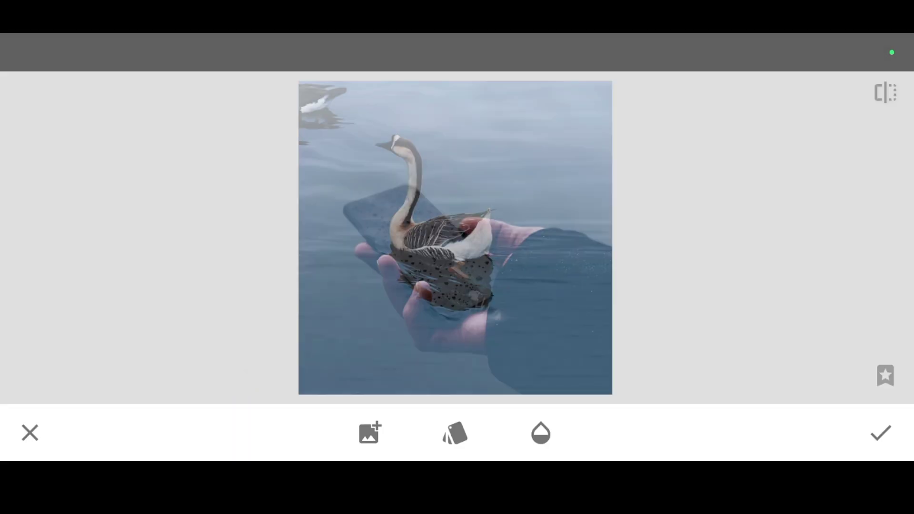
pyautogui.moveTo(78, 244); pyautogui.dragTo(119, 237)
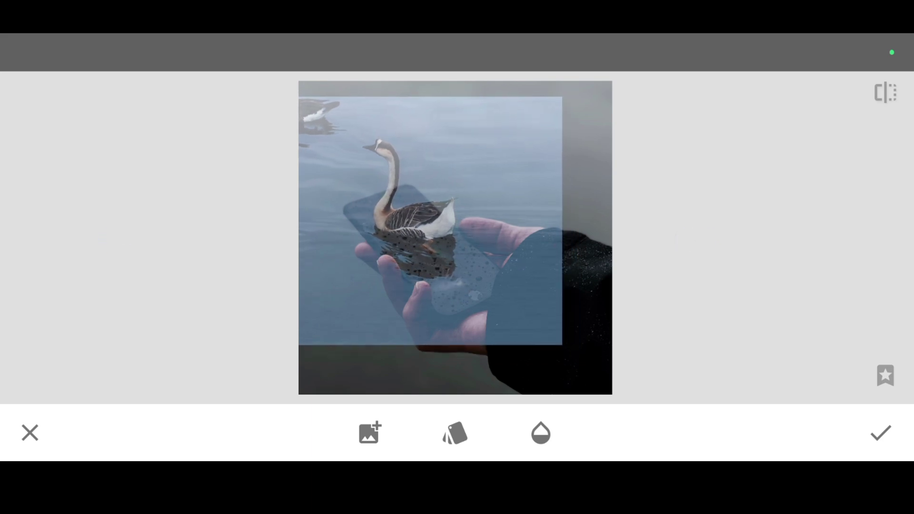
pyautogui.click(541, 432)
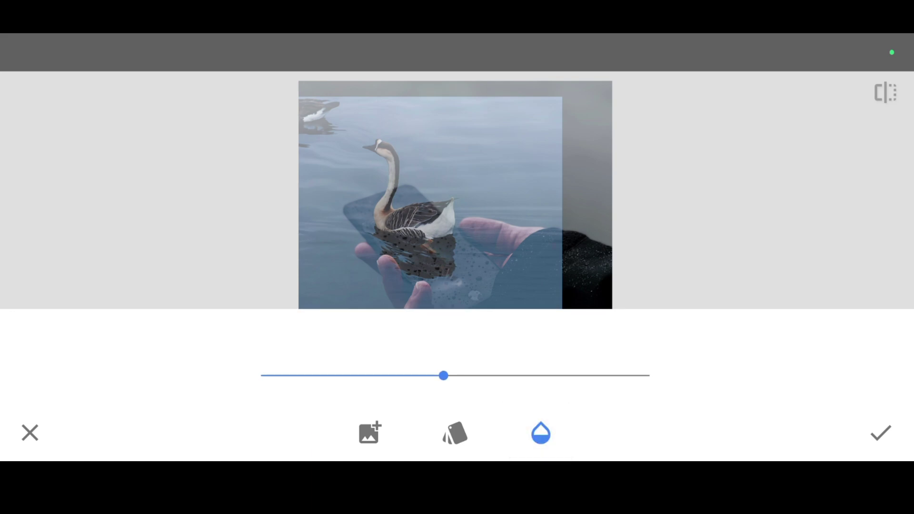
pyautogui.moveTo(443, 376); pyautogui.dragTo(663, 383)
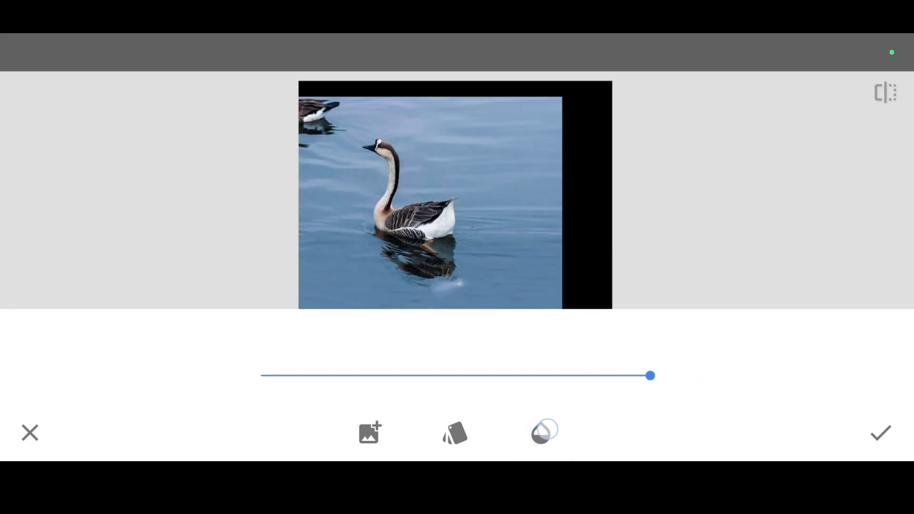
# Step: Switch the blend style to Add and apply the double exposure
pyautogui.click(547, 430)
pyautogui.click(449, 433)
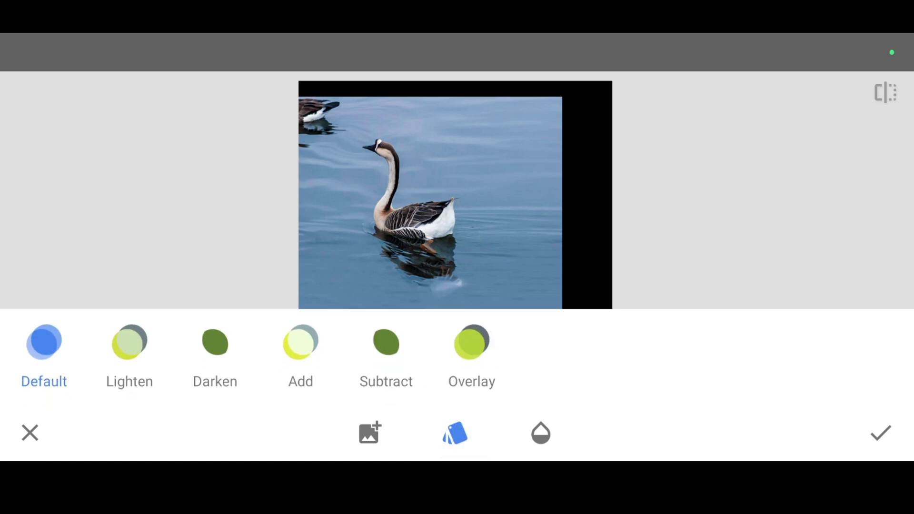
pyautogui.click(300, 342)
pyautogui.click(455, 432)
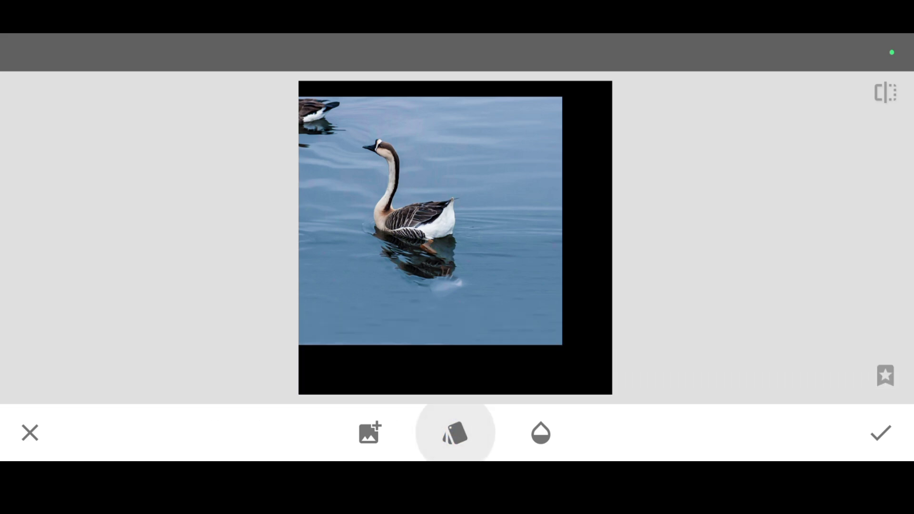
pyautogui.click(866, 431)
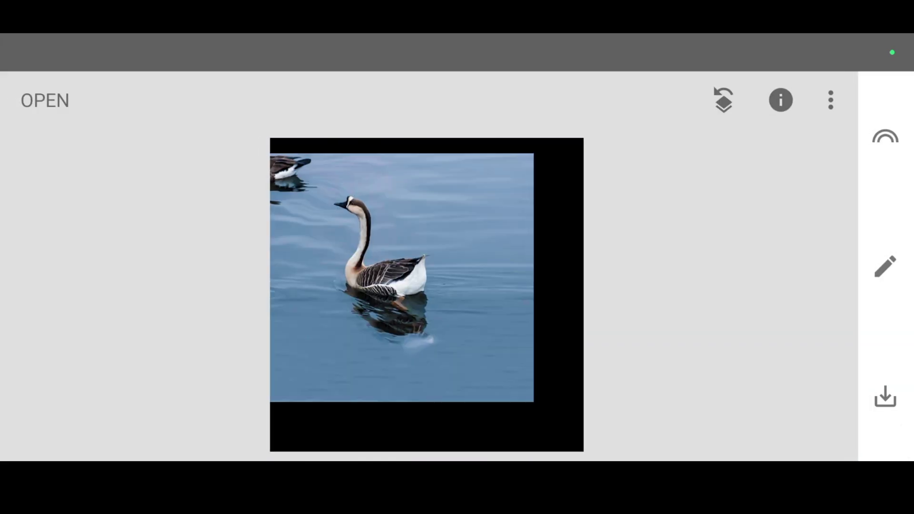
# Step: Reopen the Double Exposure edit from View edits in its brush view and invert the mask
pyautogui.click(726, 100)
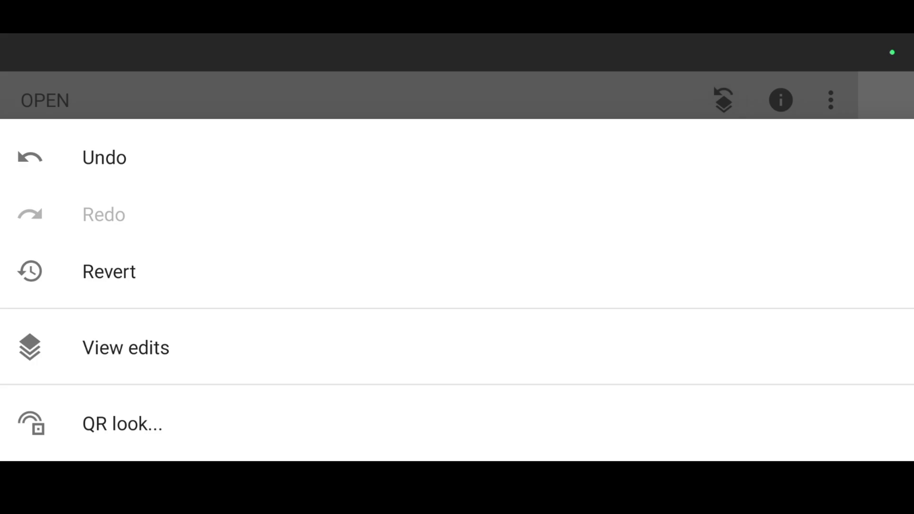
pyautogui.click(128, 346)
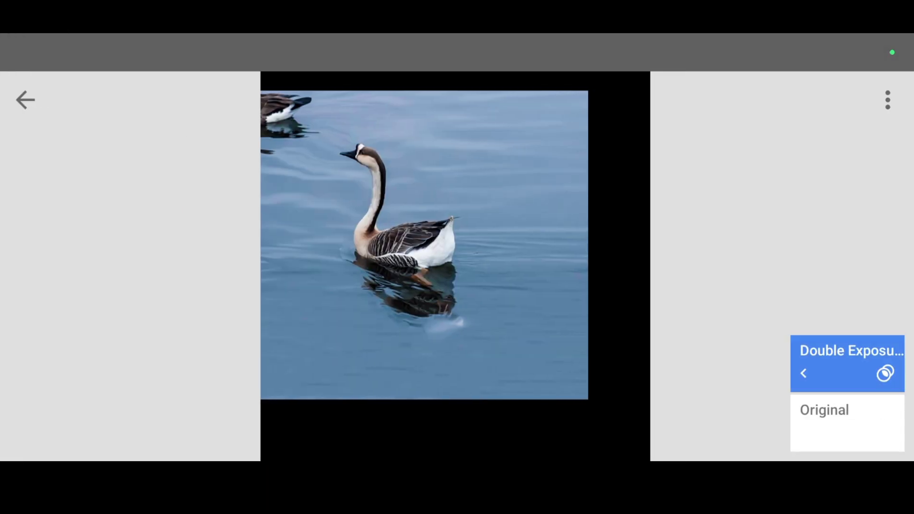
pyautogui.click(849, 359)
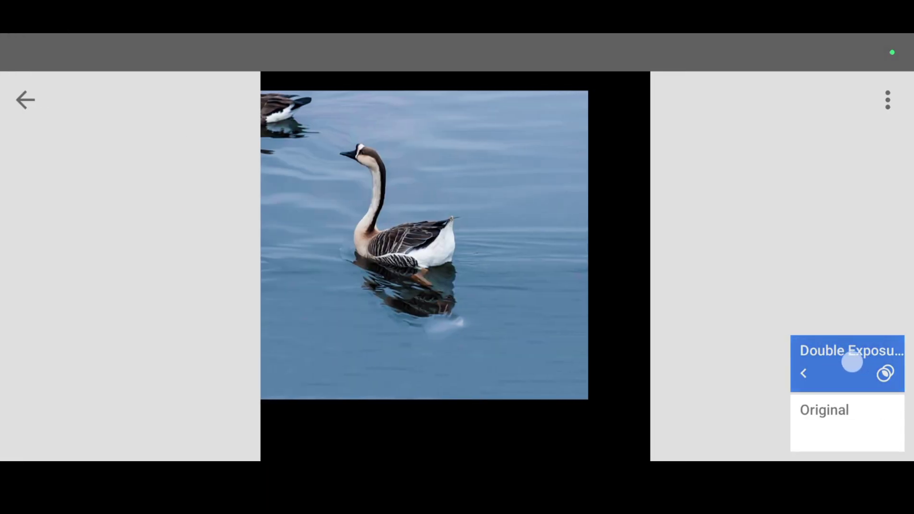
pyautogui.click(705, 350)
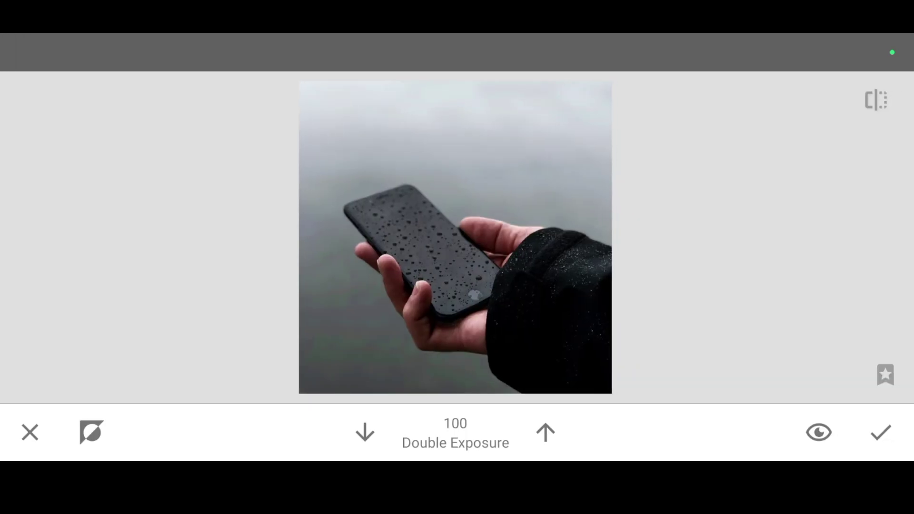
pyautogui.click(88, 425)
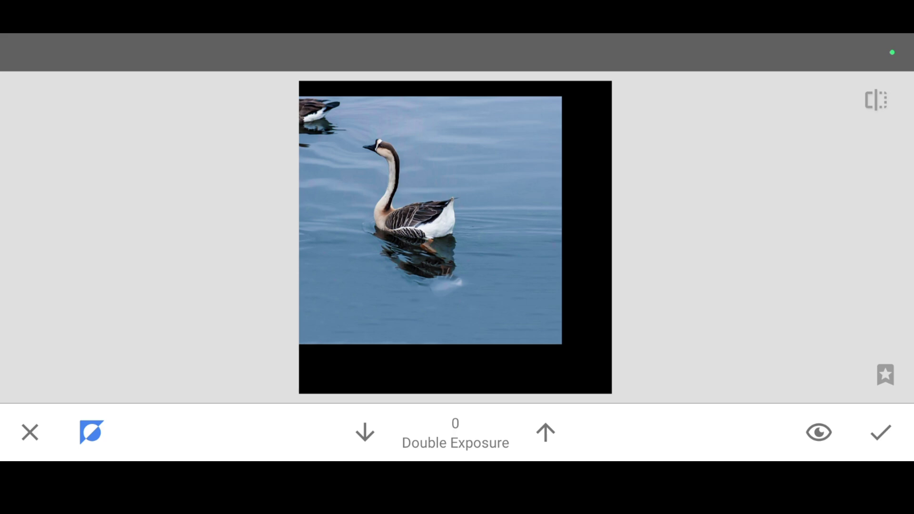
# Step: Paint the mask over the goose's head, cheek, neck and dark edge under the beak
pyautogui.click(365, 432)
pyautogui.click(365, 432)
pyautogui.scroll(5, 409, 195)
pyautogui.scroll(5, 369, 238)
pyautogui.scroll(3, 490, 253)
pyautogui.scroll(-2, 523, 290)
pyautogui.moveTo(476, 267); pyautogui.dragTo(604, 274)
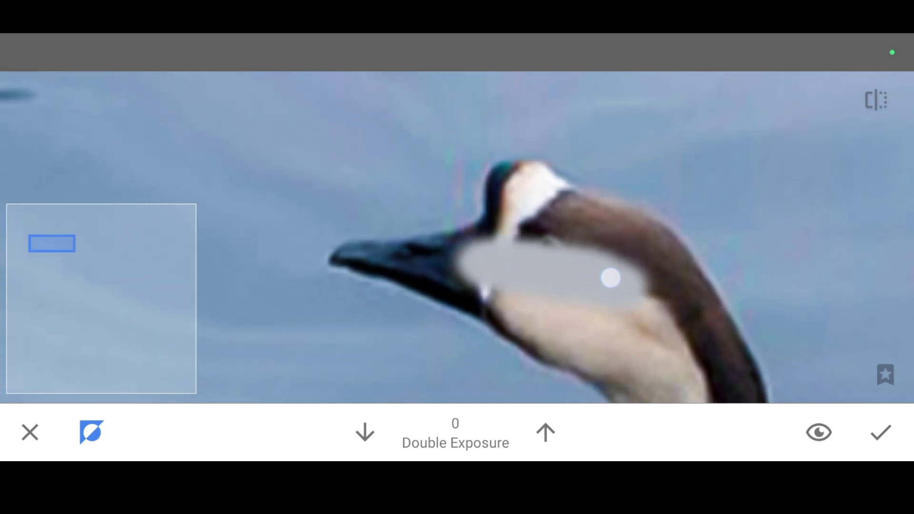
pyautogui.moveTo(529, 224)
pyautogui.mouseDown()
pyautogui.moveTo(520, 266)
pyautogui.moveTo(526, 208)
pyautogui.moveTo(452, 271)
pyautogui.mouseUp()
pyautogui.hscroll(3, 520, 292)
pyautogui.moveTo(553, 276)
pyautogui.mouseDown()
pyautogui.moveTo(527, 294)
pyautogui.moveTo(587, 337)
pyautogui.moveTo(512, 245)
pyautogui.moveTo(445, 219)
pyautogui.moveTo(537, 253)
pyautogui.moveTo(433, 224)
pyautogui.moveTo(500, 227)
pyautogui.moveTo(498, 237)
pyautogui.moveTo(419, 204)
pyautogui.moveTo(403, 182)
pyautogui.moveTo(388, 206)
pyautogui.moveTo(383, 188)
pyautogui.moveTo(398, 173)
pyautogui.moveTo(214, 240)
pyautogui.mouseUp()
pyautogui.hscroll(-3, 428, 238)
pyautogui.moveTo(419, 262)
pyautogui.mouseDown()
pyautogui.moveTo(524, 271)
pyautogui.moveTo(428, 241)
pyautogui.mouseUp()
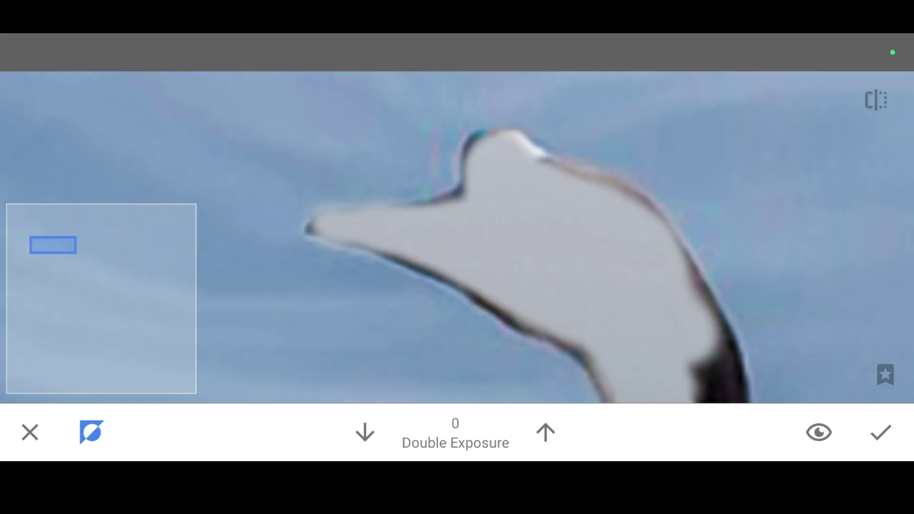
# Step: Refine the mask along the beak's top and underside at brush strength 100
pyautogui.click(546, 432)
pyautogui.scroll(3, 452, 295)
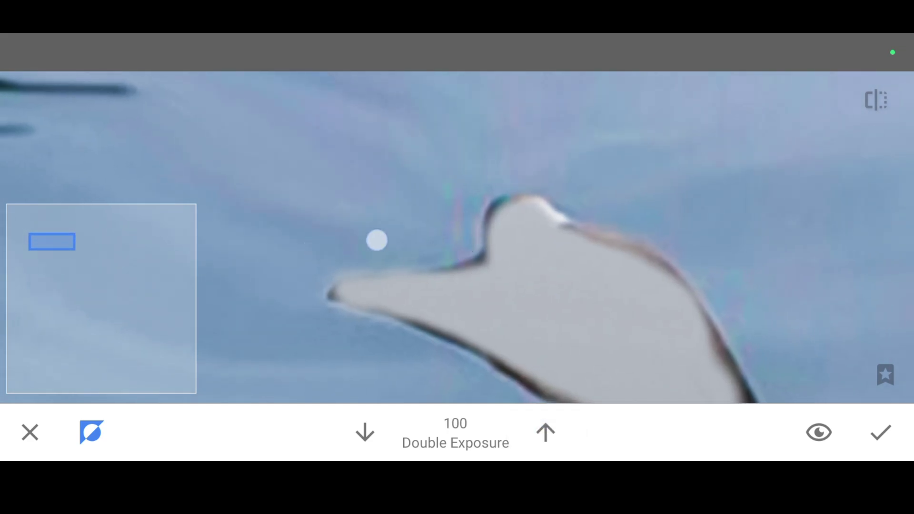
pyautogui.moveTo(393, 239)
pyautogui.mouseDown()
pyautogui.moveTo(279, 272)
pyautogui.moveTo(410, 242)
pyautogui.mouseUp()
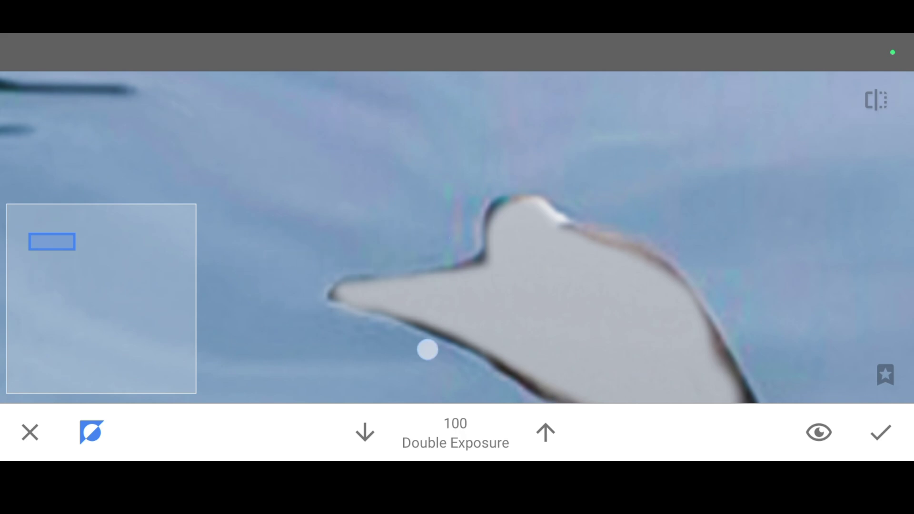
pyautogui.moveTo(413, 343)
pyautogui.mouseDown()
pyautogui.moveTo(262, 318)
pyautogui.moveTo(296, 269)
pyautogui.moveTo(347, 259)
pyautogui.mouseUp()
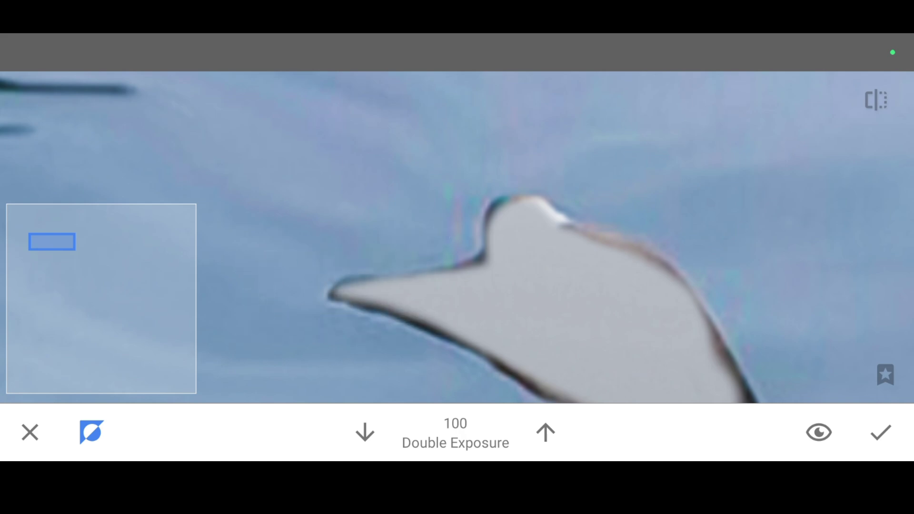
# Step: Erase stray mask across the goose's head at strength 0, then move to its back
pyautogui.click(364, 432)
pyautogui.click(365, 432)
pyautogui.scroll(2, 498, 249)
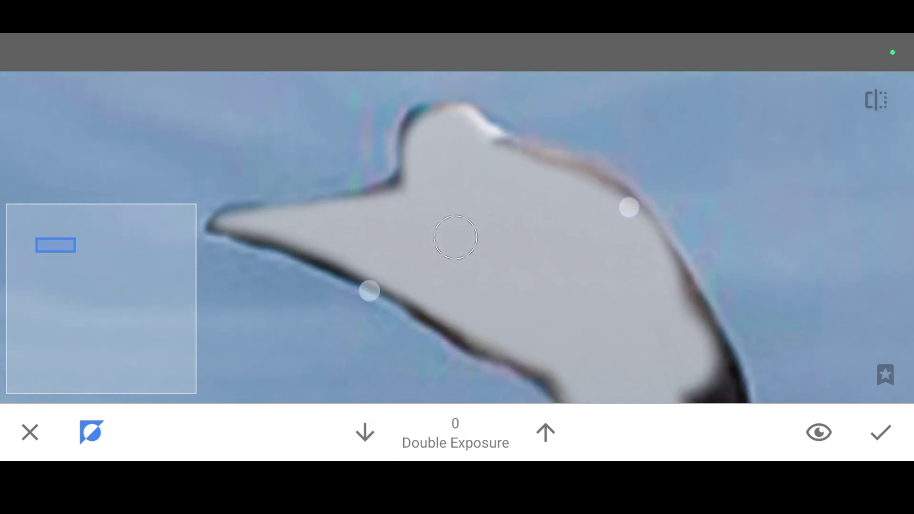
pyautogui.scroll(-1, 455, 237)
pyautogui.moveTo(564, 227); pyautogui.dragTo(468, 192)
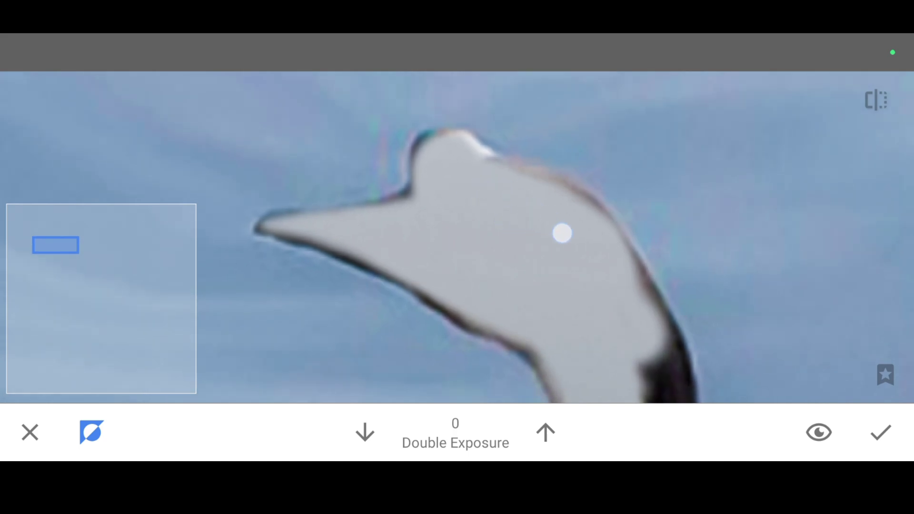
pyautogui.scroll(-2, 466, 244)
pyautogui.scroll(-2, 410, 174)
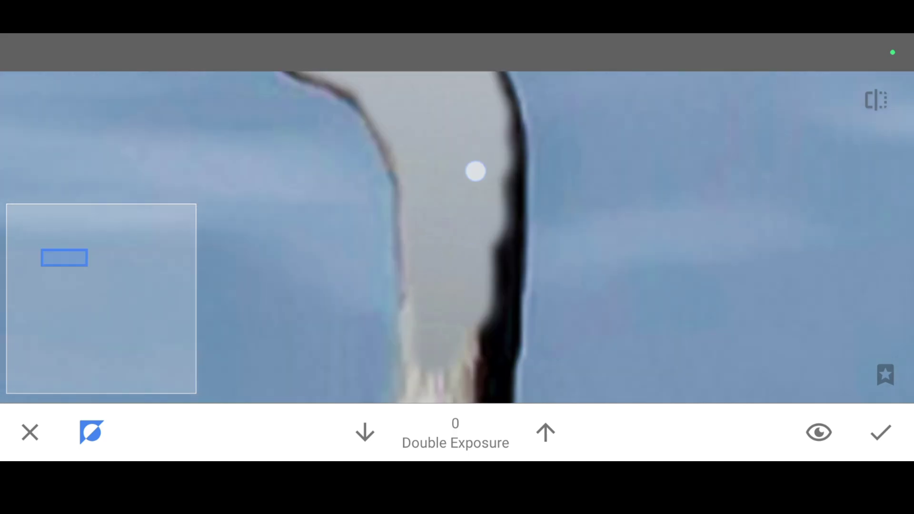
pyautogui.scroll(-2, 475, 163)
pyautogui.scroll(-2, 384, 306)
pyautogui.scroll(-2, 378, 241)
pyautogui.moveTo(345, 346)
pyautogui.mouseDown()
pyautogui.moveTo(630, 295)
pyautogui.moveTo(347, 251)
pyautogui.mouseUp()
pyautogui.scroll(-2, 557, 333)
pyautogui.moveTo(650, 296)
pyautogui.mouseDown()
pyautogui.moveTo(532, 199)
pyautogui.moveTo(589, 198)
pyautogui.mouseUp()
pyautogui.moveTo(622, 318); pyautogui.dragTo(624, 238)
# Step: Clean up the mask on the goose's spotted body at brush strength 75
pyautogui.click(383, 423)
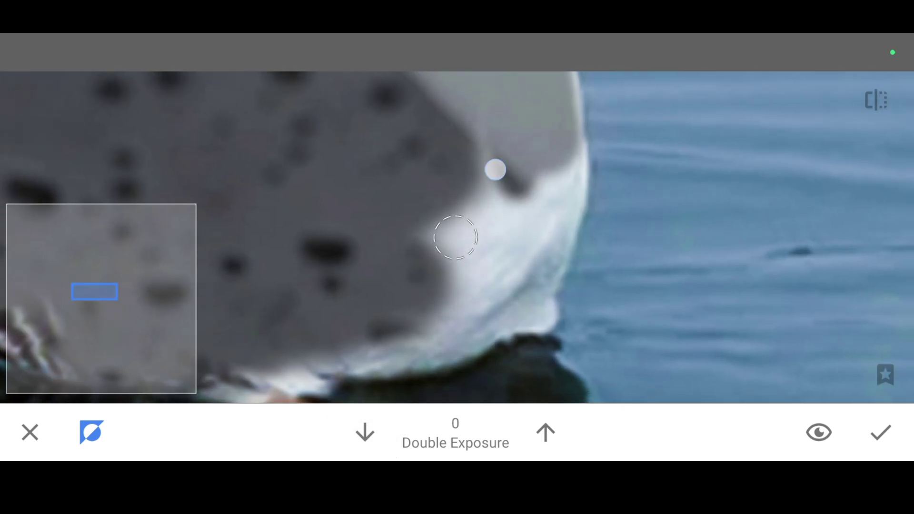
pyautogui.moveTo(424, 239)
pyautogui.mouseDown()
pyautogui.moveTo(467, 259)
pyautogui.moveTo(381, 353)
pyautogui.mouseUp()
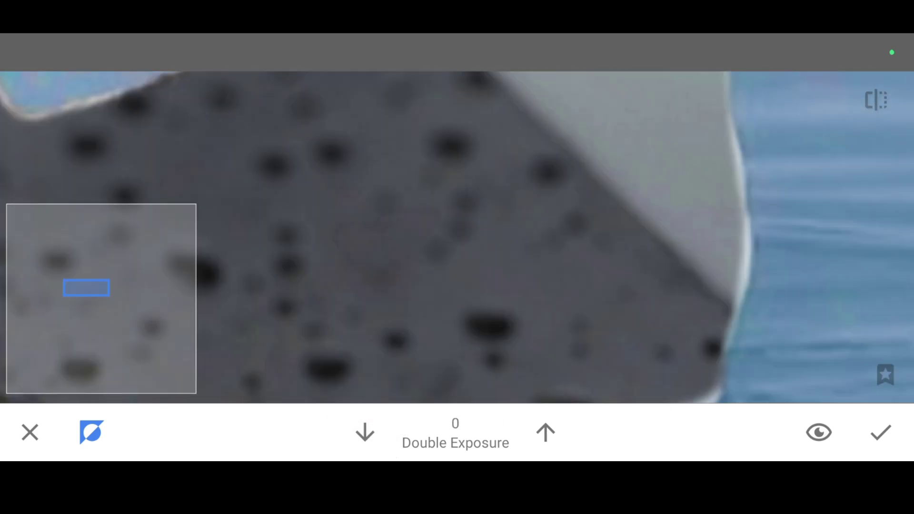
pyautogui.scroll(-3, 428, 266)
pyautogui.scroll(-3, 436, 274)
pyautogui.scroll(-3, 434, 291)
pyautogui.scroll(-2, 407, 241)
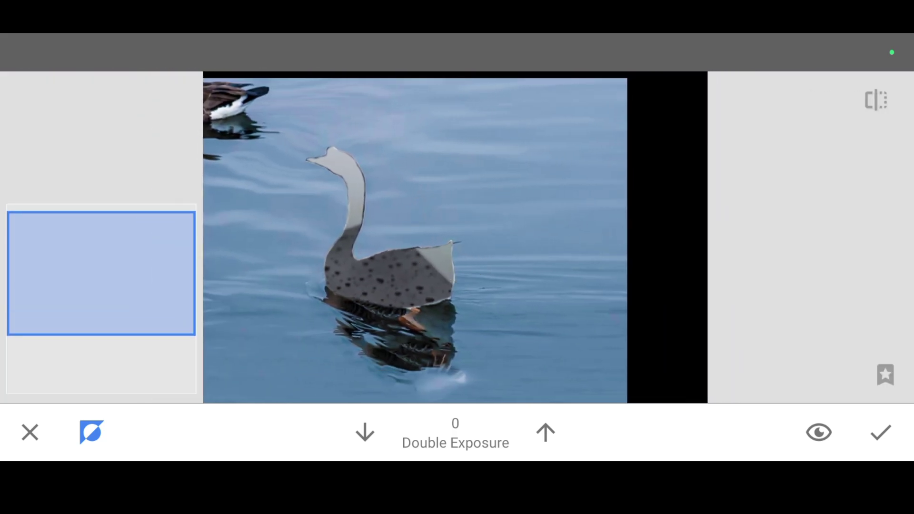
# Step: Hide the mask overlay and paint the water reflection onto the phone screen at strength 100
pyautogui.click(91, 431)
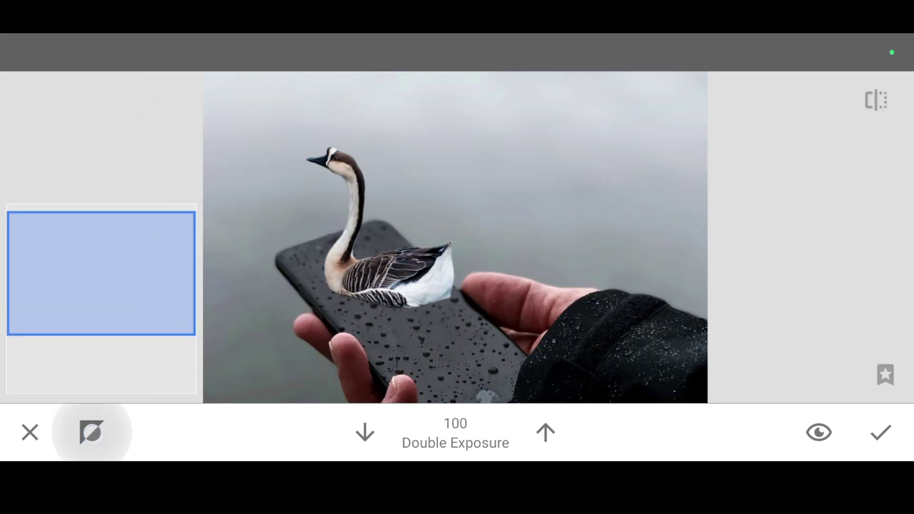
pyautogui.moveTo(489, 272); pyautogui.dragTo(481, 222)
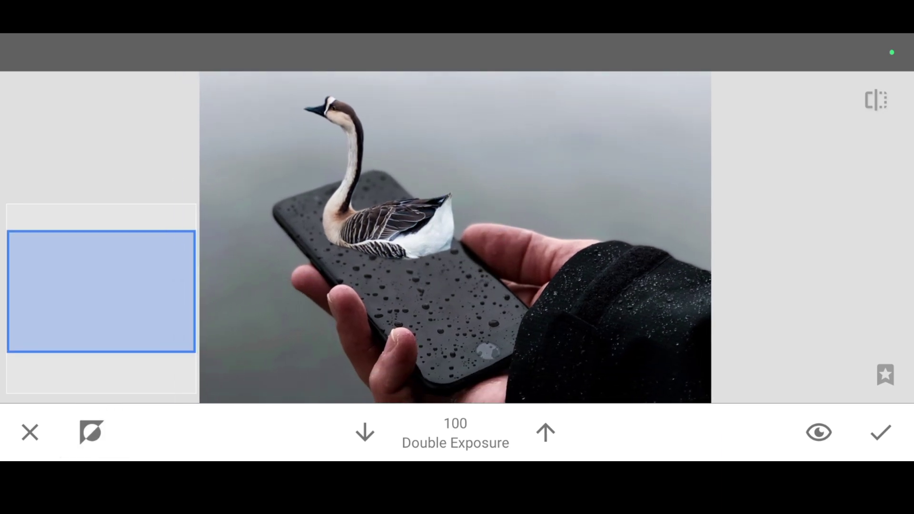
pyautogui.click(546, 432)
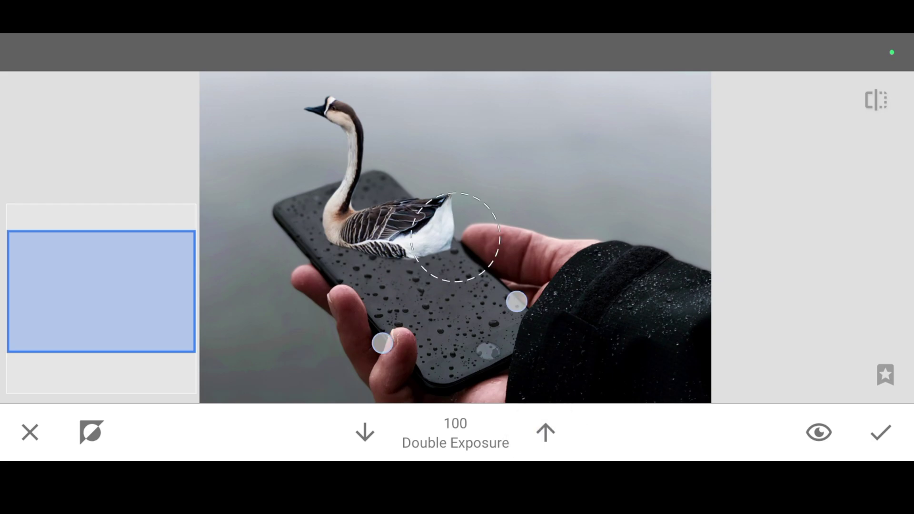
pyautogui.scroll(5, 489, 286)
pyautogui.scroll(3, 489, 286)
pyautogui.moveTo(376, 237); pyautogui.dragTo(519, 267)
# Step: Fill in more water across the screen and near the goose's neck, then apply
pyautogui.scroll(5, 518, 305)
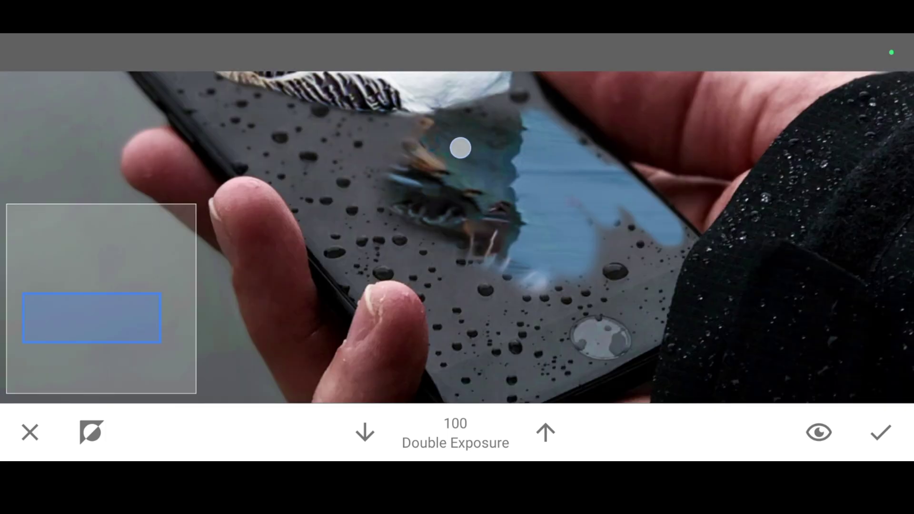
pyautogui.moveTo(462, 147); pyautogui.dragTo(534, 175)
pyautogui.scroll(5, 455, 237)
pyautogui.moveTo(571, 260)
pyautogui.mouseDown()
pyautogui.moveTo(427, 182)
pyautogui.moveTo(405, 343)
pyautogui.moveTo(357, 376)
pyautogui.mouseUp()
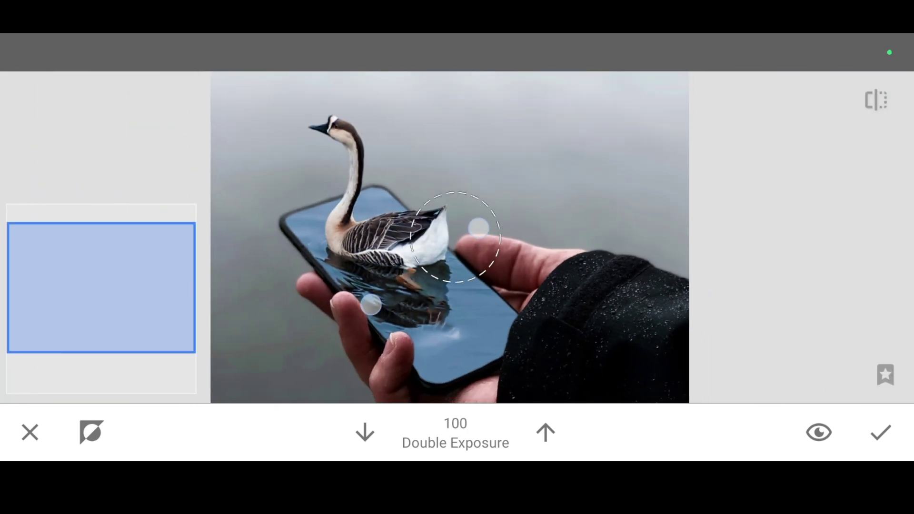
pyautogui.scroll(-3, 424, 266)
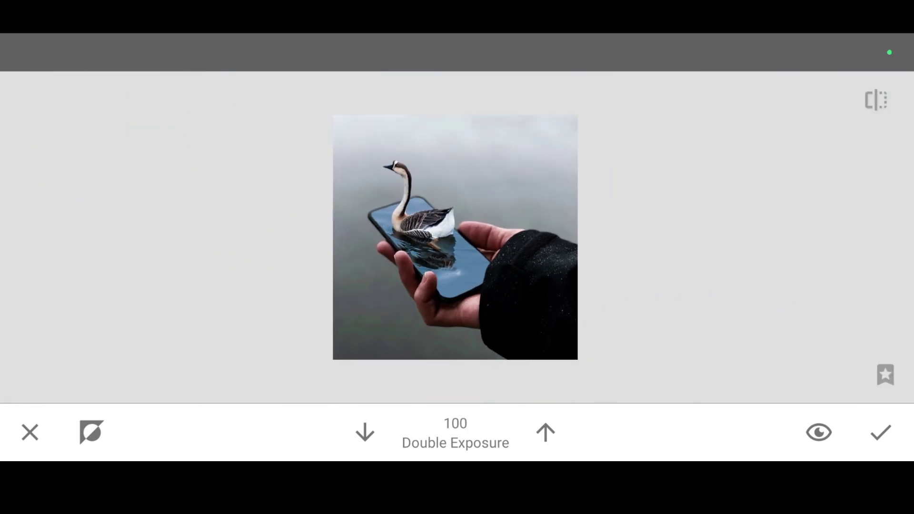
pyautogui.click(879, 429)
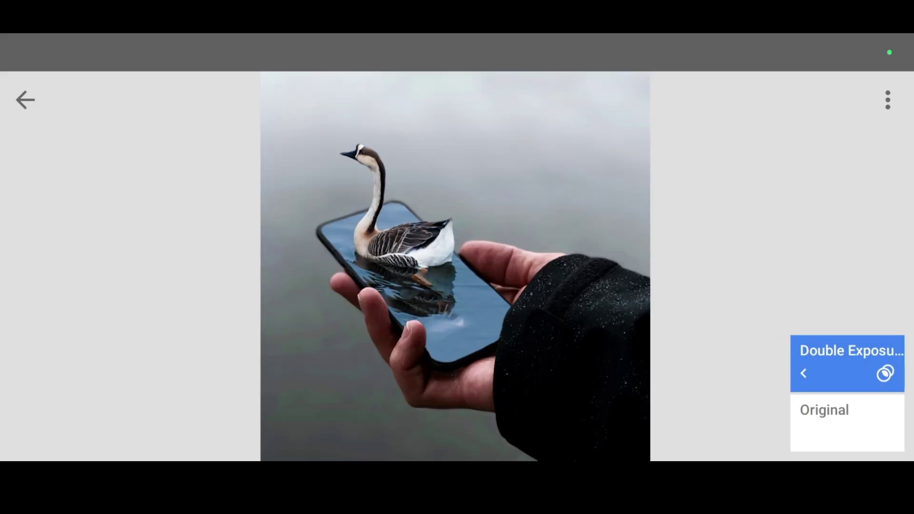
# Step: Apply Details with Structure +11 and Sharpening +29, then export a copy
pyautogui.click(40, 117)
pyautogui.click(881, 240)
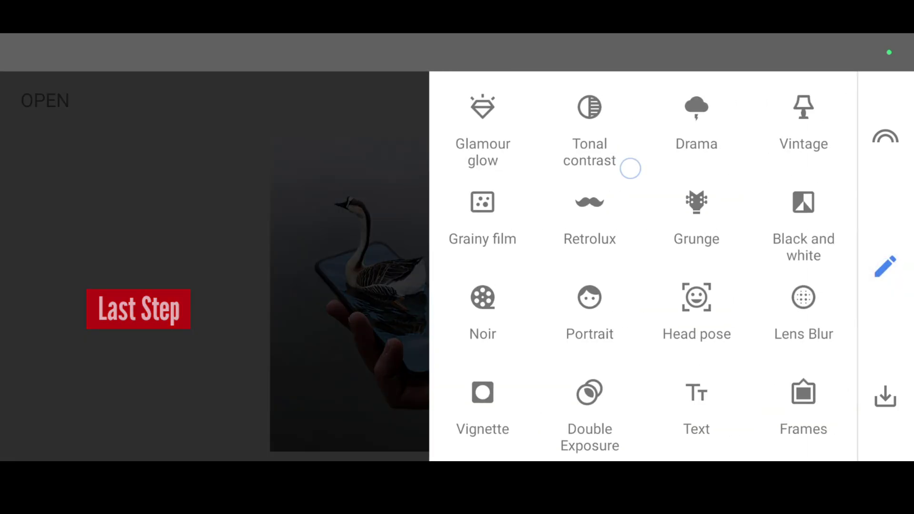
pyautogui.moveTo(630, 167); pyautogui.dragTo(636, 317)
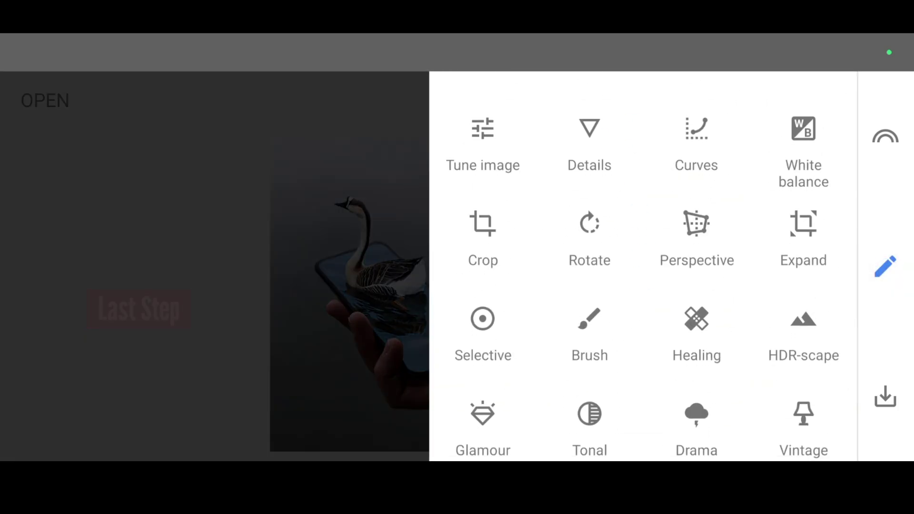
pyautogui.click(604, 132)
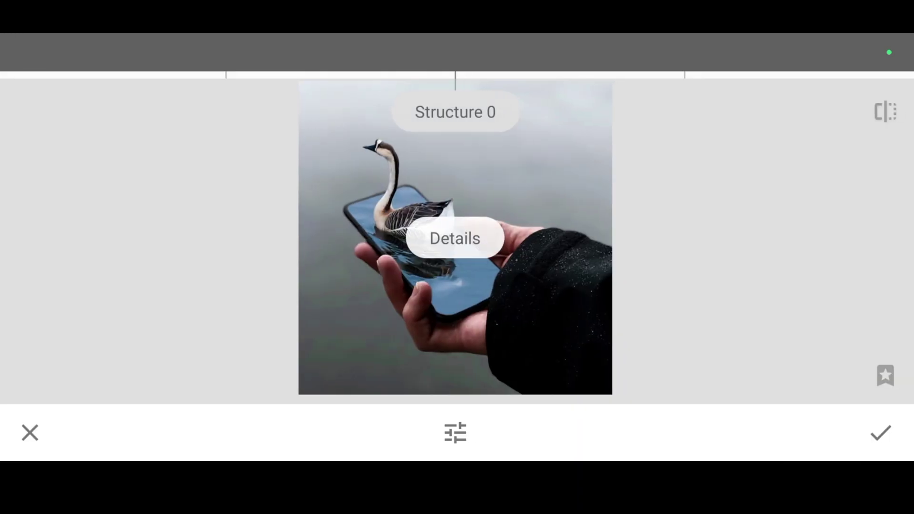
pyautogui.moveTo(537, 258)
pyautogui.mouseDown()
pyautogui.moveTo(574, 261)
pyautogui.moveTo(559, 212)
pyautogui.mouseUp()
pyautogui.moveTo(447, 313)
pyautogui.mouseDown()
pyautogui.moveTo(714, 298)
pyautogui.moveTo(647, 310)
pyautogui.mouseUp()
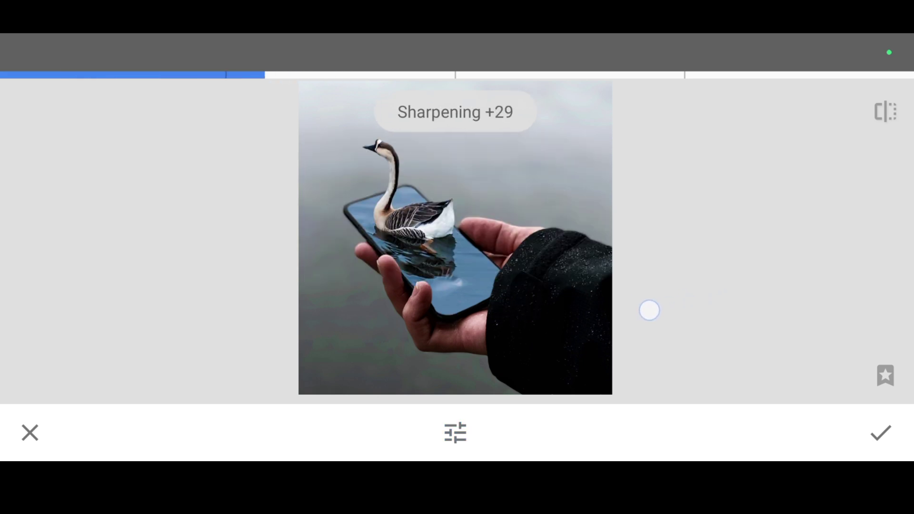
pyautogui.click(872, 429)
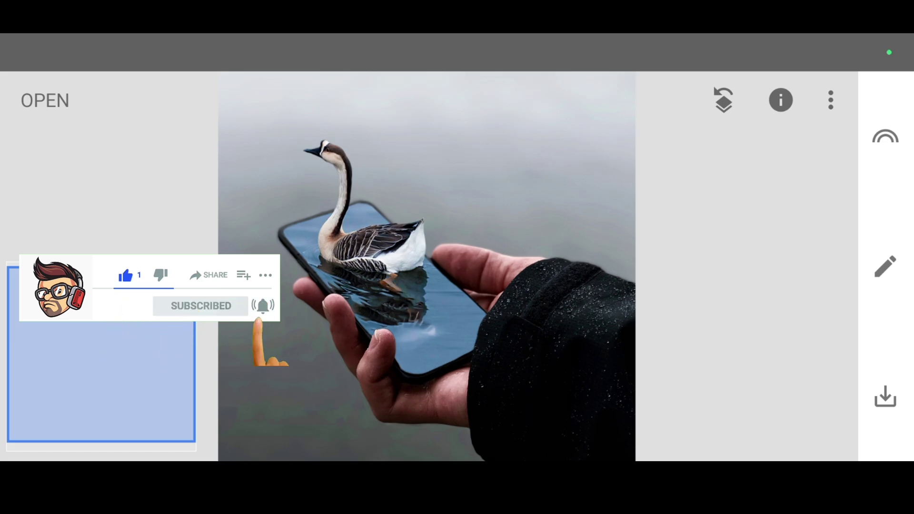
pyautogui.click(878, 371)
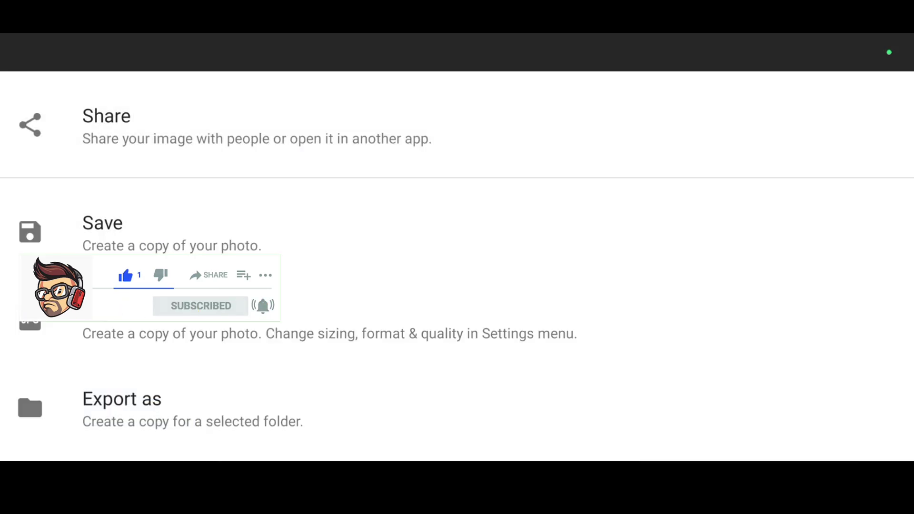
pyautogui.click(161, 324)
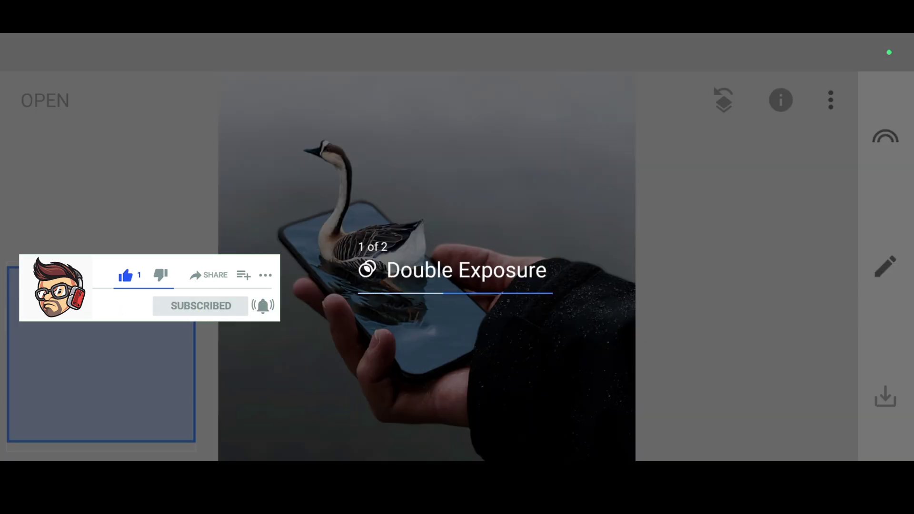